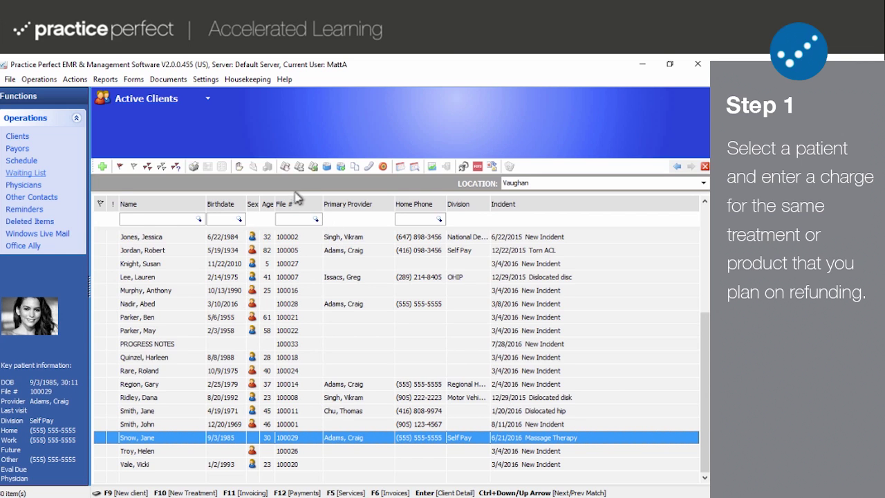
# Flag the patient, view activities by service, and begin a new Tensor Band (Large) treatment at $6.97
pyautogui.click(100, 437)
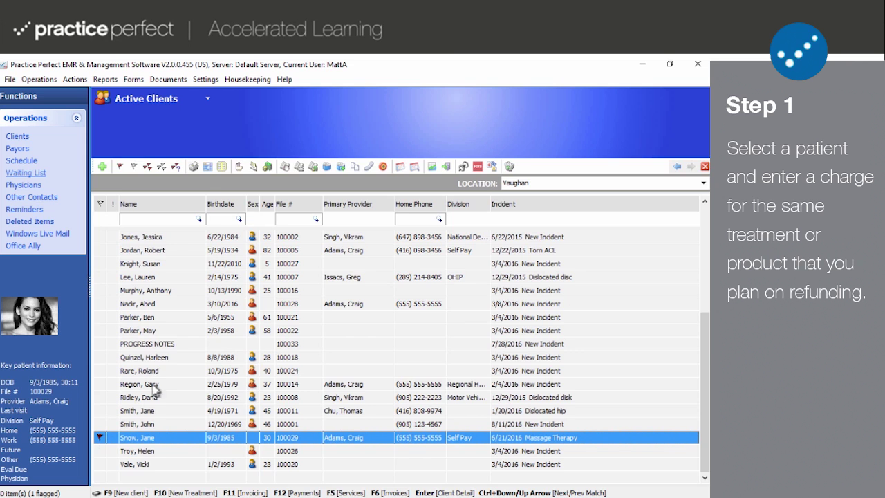
pyautogui.click(286, 166)
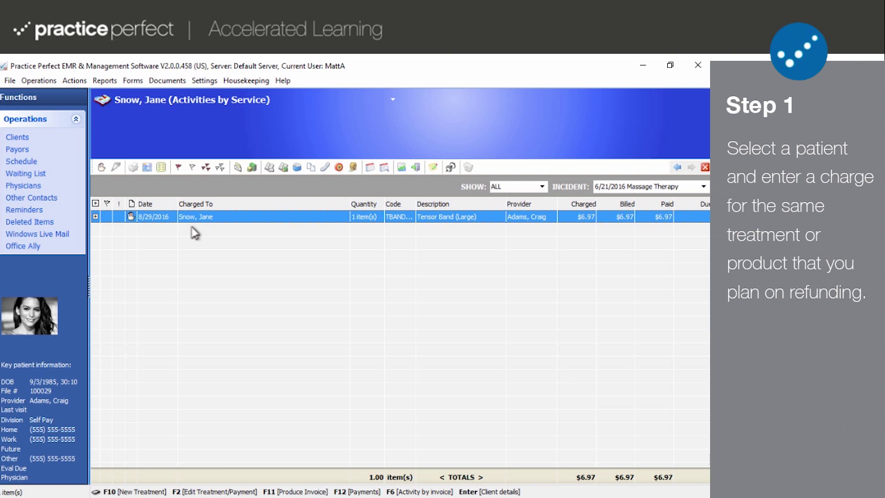
pyautogui.click(96, 216)
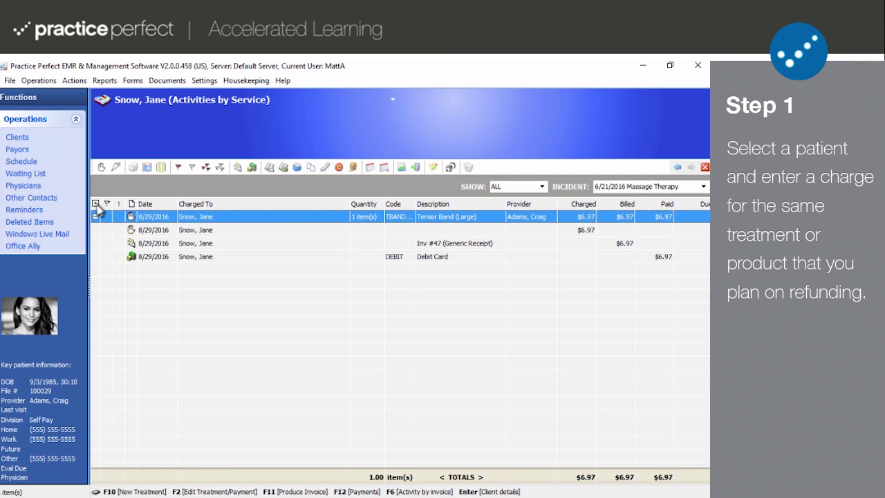
pyautogui.click(101, 166)
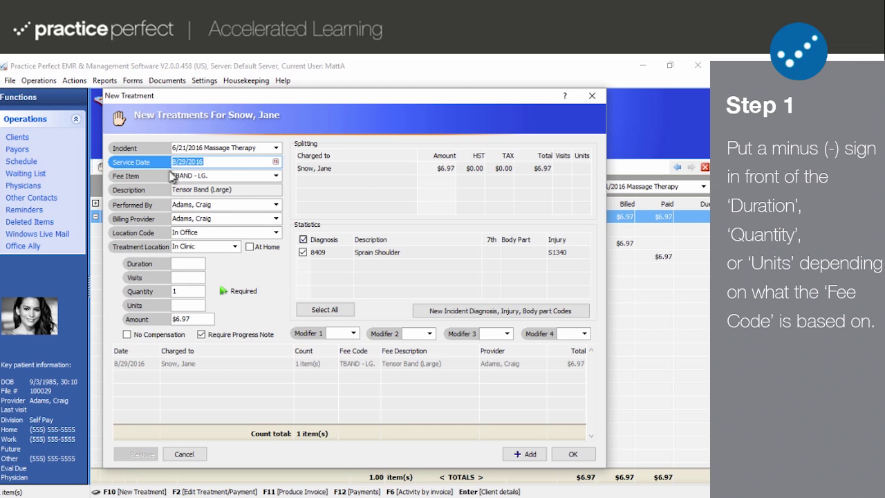
# Change the Tensor Band (Large) quantity from 1 to -1, giving amount ($6.97) and a -$6.97 split
pyautogui.click(237, 173)
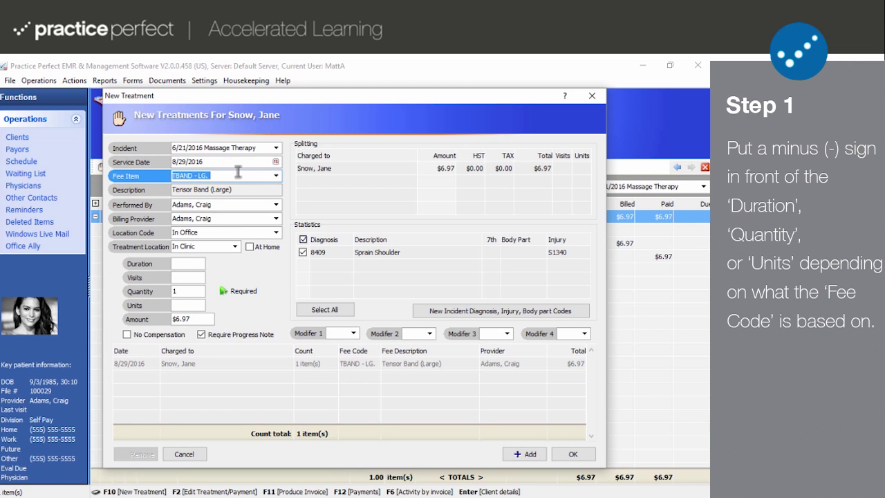
pyautogui.click(198, 291)
pyautogui.press('Home')
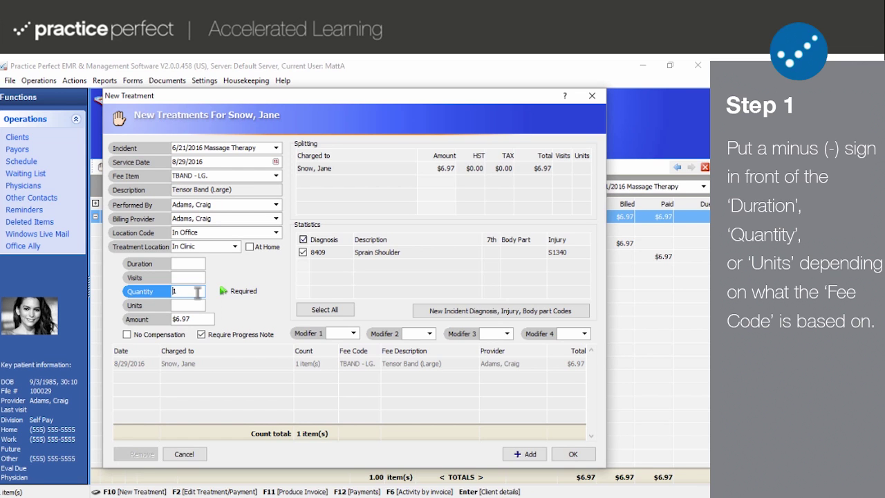
pyautogui.write('-')
pyautogui.click(187, 262)
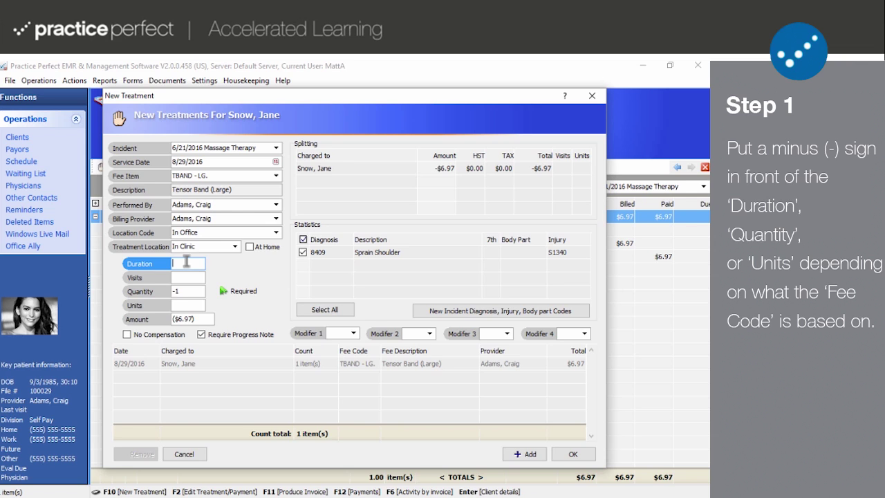
pyautogui.click(186, 305)
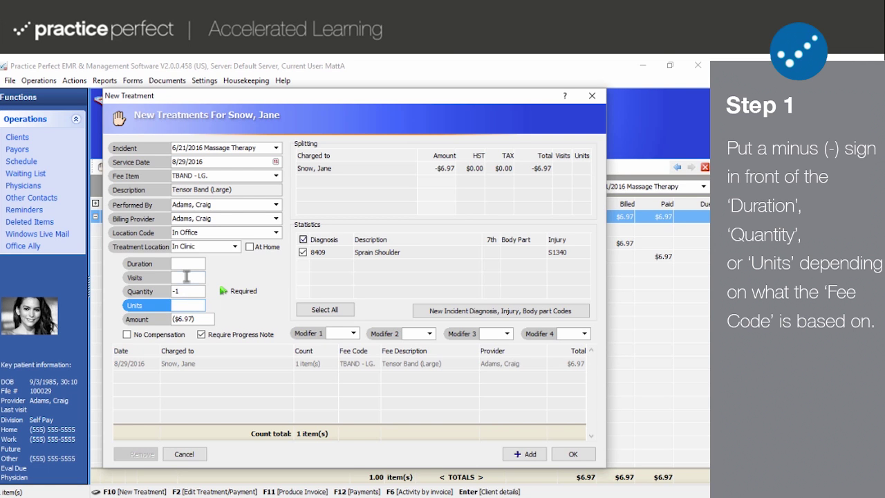
pyautogui.click(185, 277)
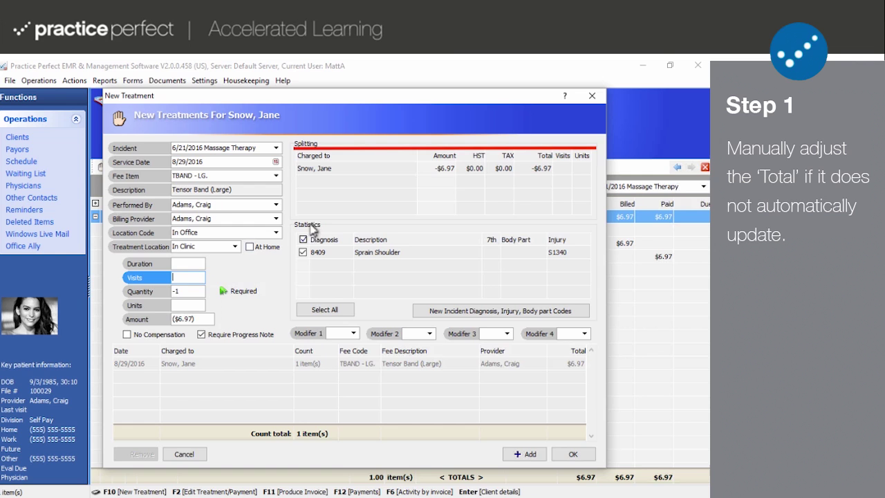
# Confirm the -6.97 split amount and add the negative Tensor Band (Large) line
pyautogui.click(405, 172)
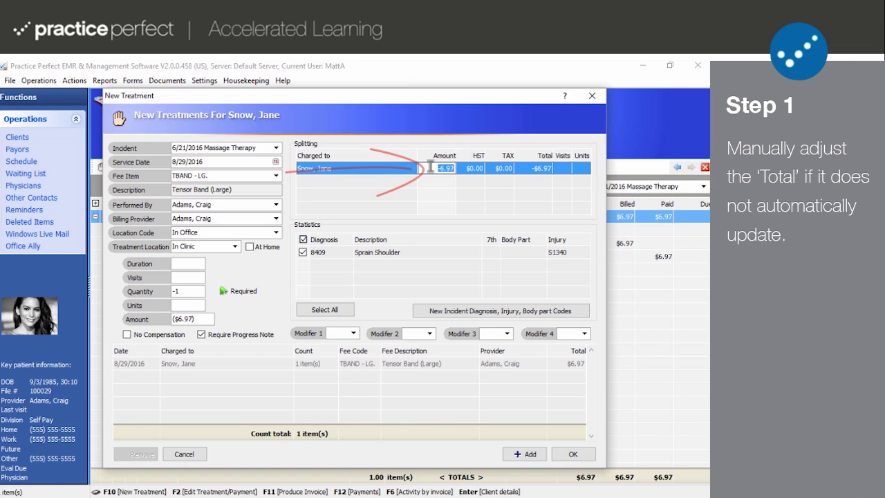
pyautogui.click(429, 168)
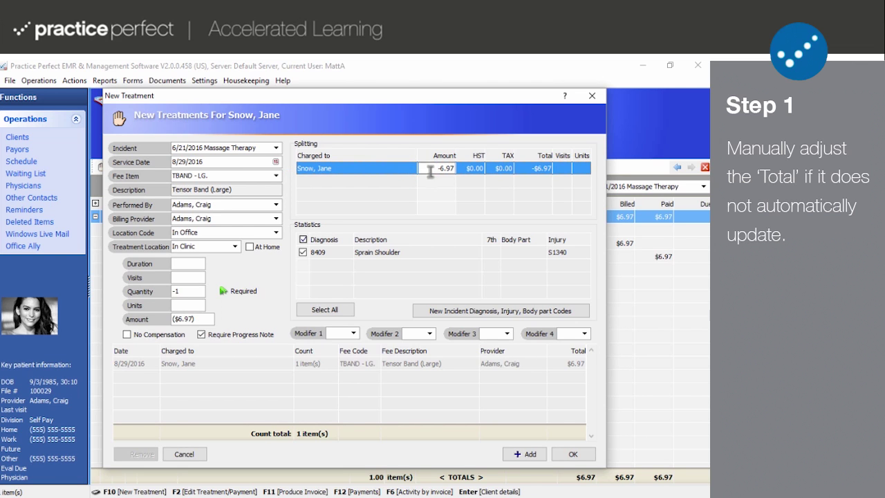
pyautogui.press('Return')
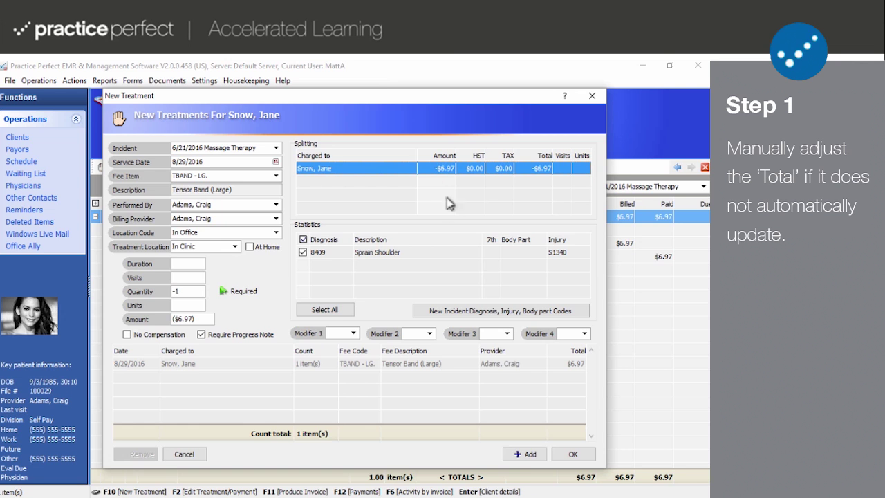
pyautogui.click(529, 456)
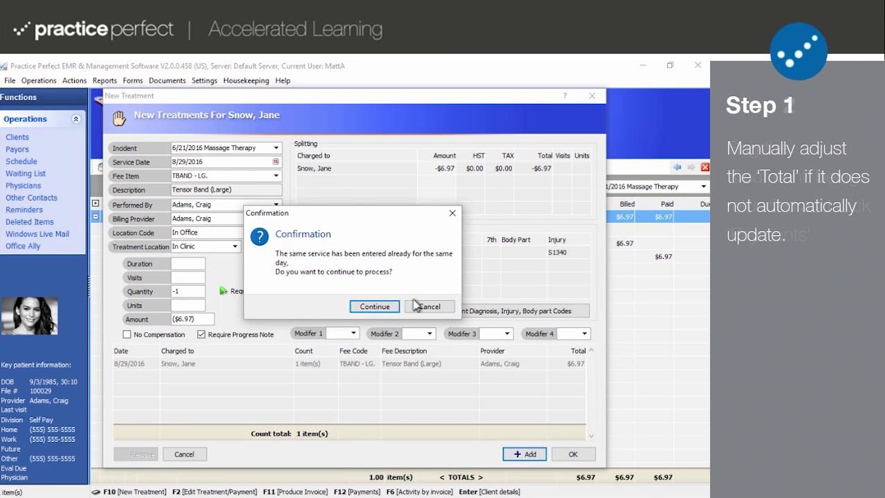
# Accept the duplicate-service warning, save the -1 Tensor Band charge, and begin a ($6.97) payment
pyautogui.click(387, 306)
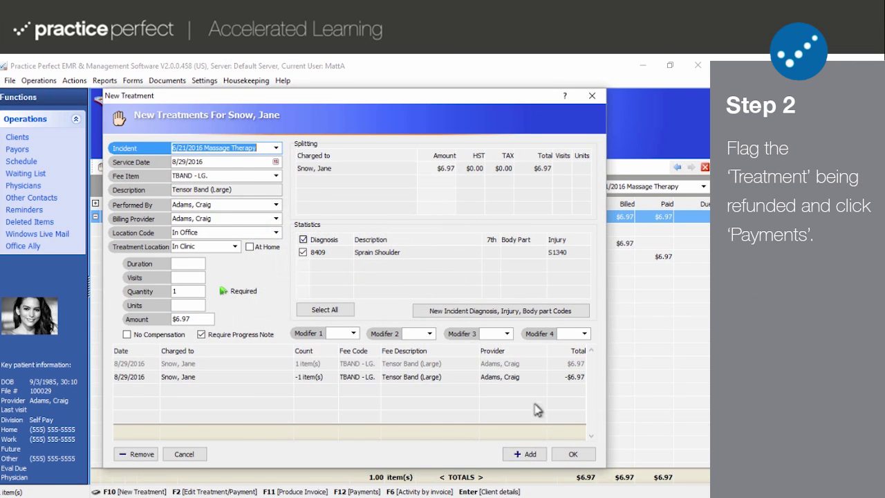
pyautogui.click(572, 453)
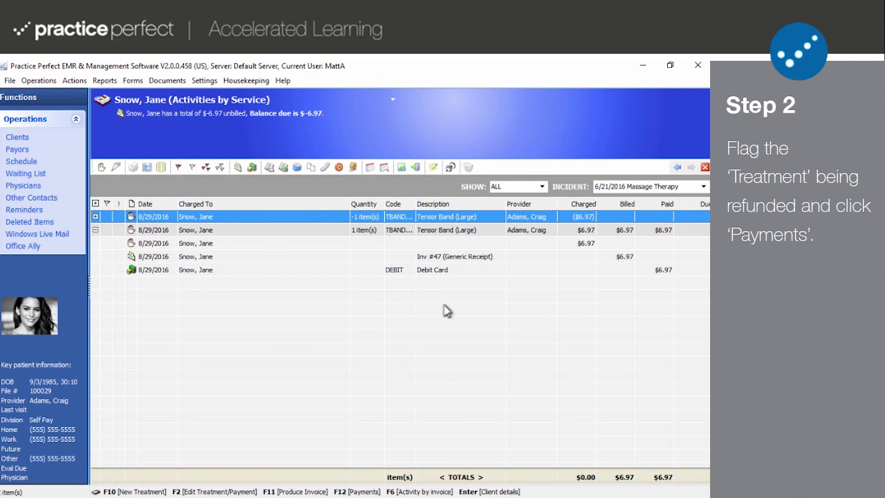
pyautogui.click(95, 217)
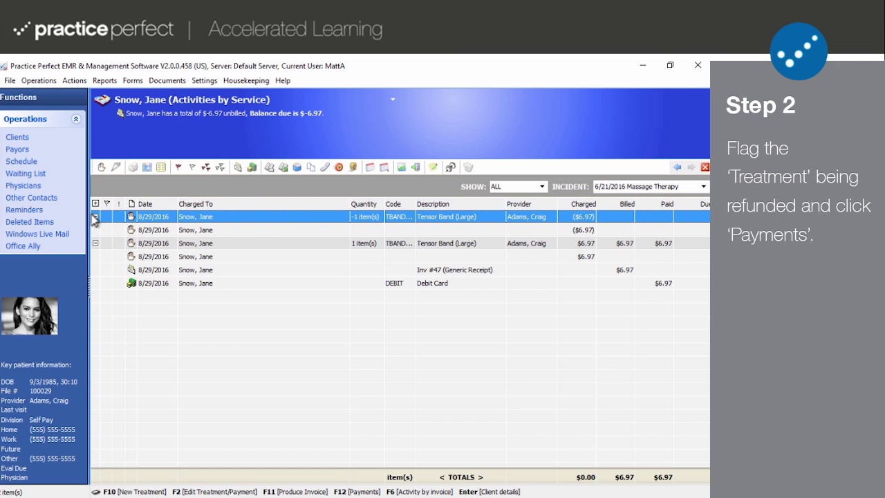
pyautogui.click(252, 167)
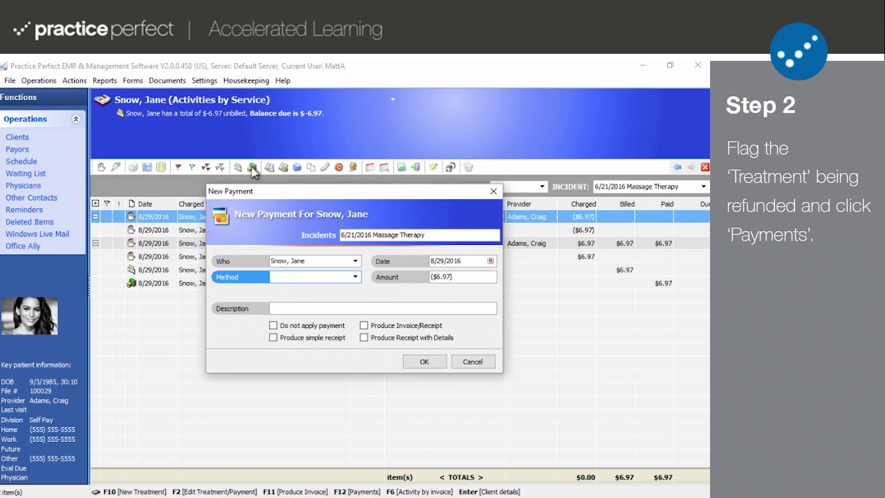
# Set the ($6.97) refund payment's method to Debit Card and save it
pyautogui.click(354, 278)
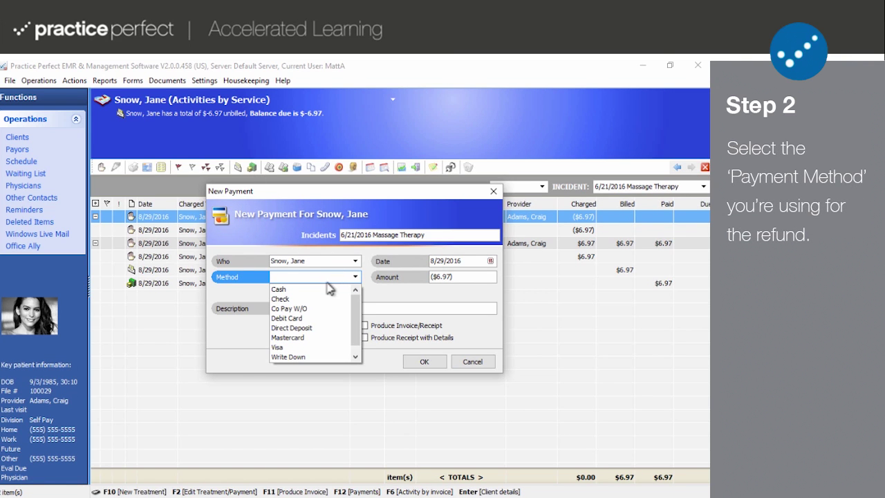
pyautogui.click(297, 319)
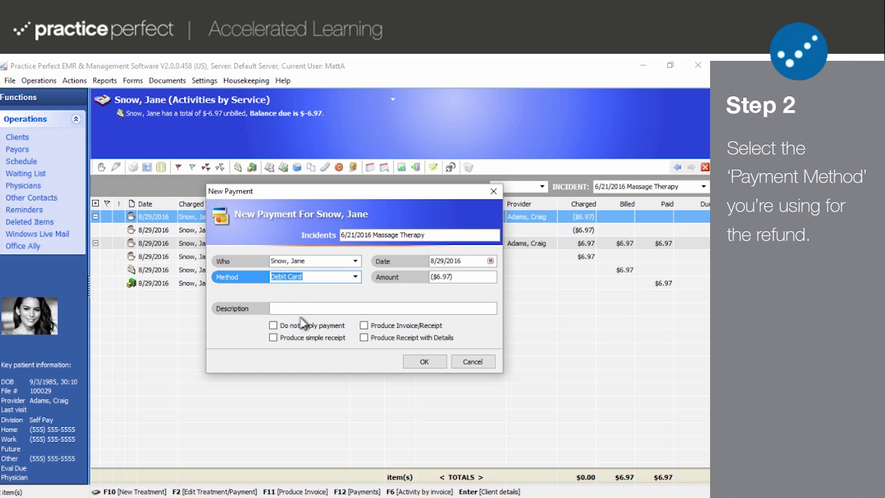
pyautogui.click(312, 307)
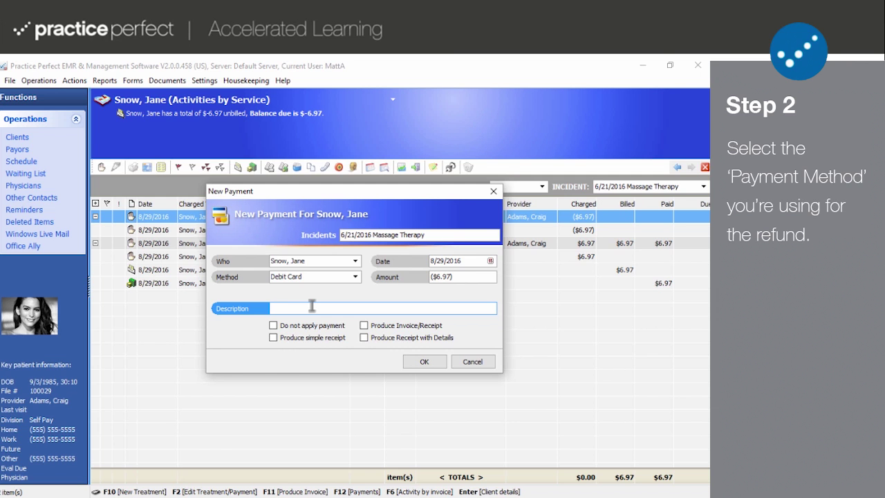
pyautogui.click(424, 361)
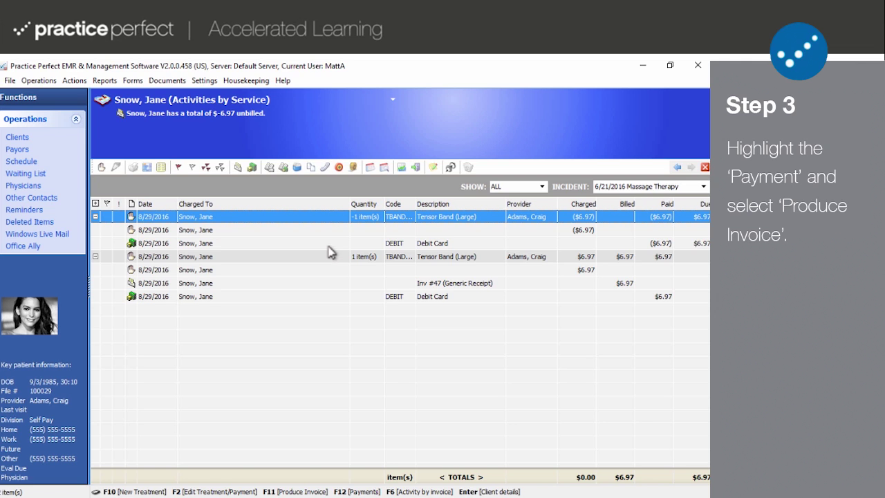
# Flag the Debit Card refund payment and post it as Inv #48 without printing
pyautogui.click(328, 247)
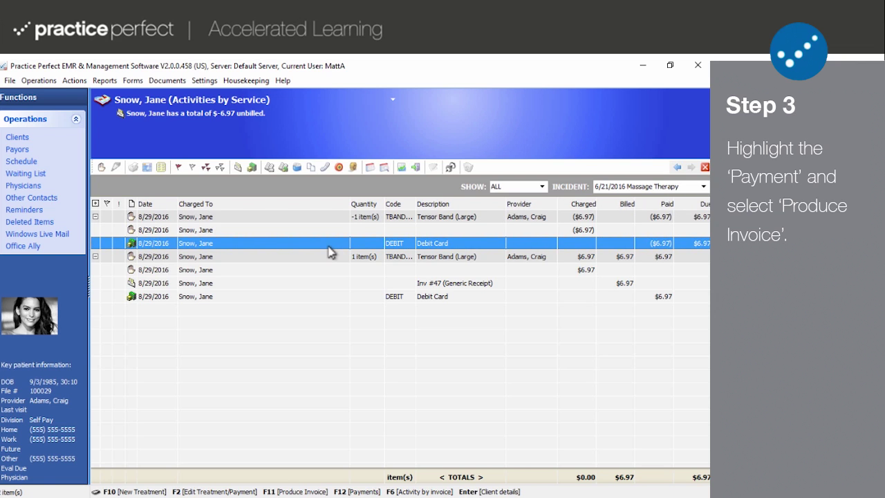
pyautogui.click(109, 243)
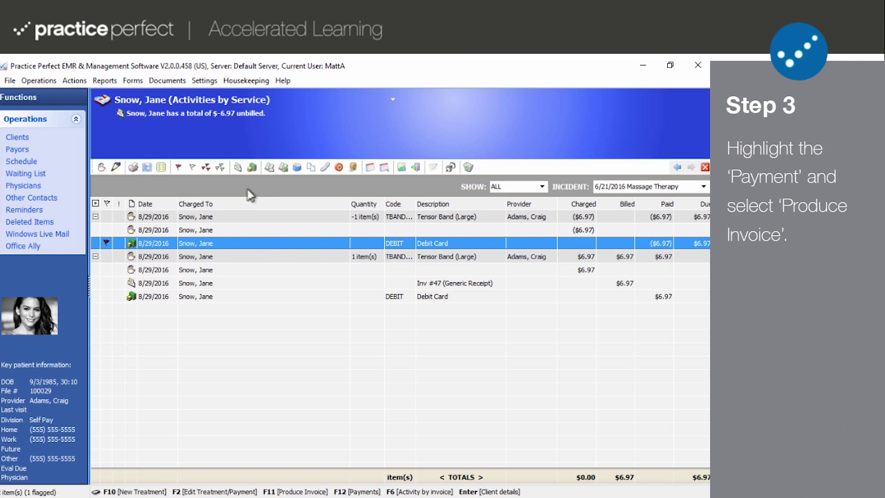
pyautogui.click(238, 168)
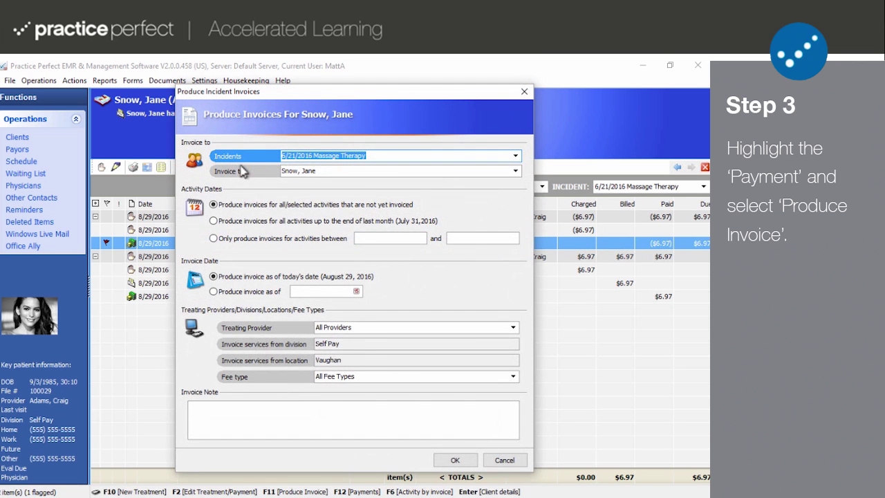
pyautogui.click(446, 463)
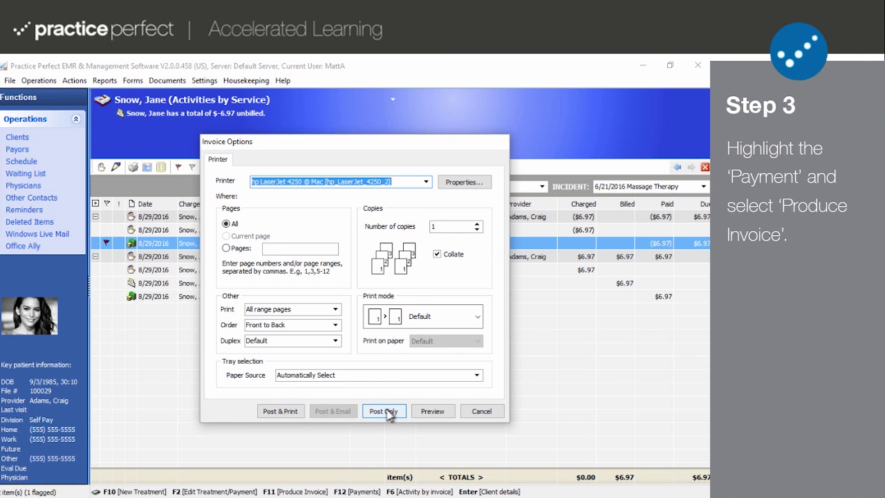
pyautogui.click(384, 411)
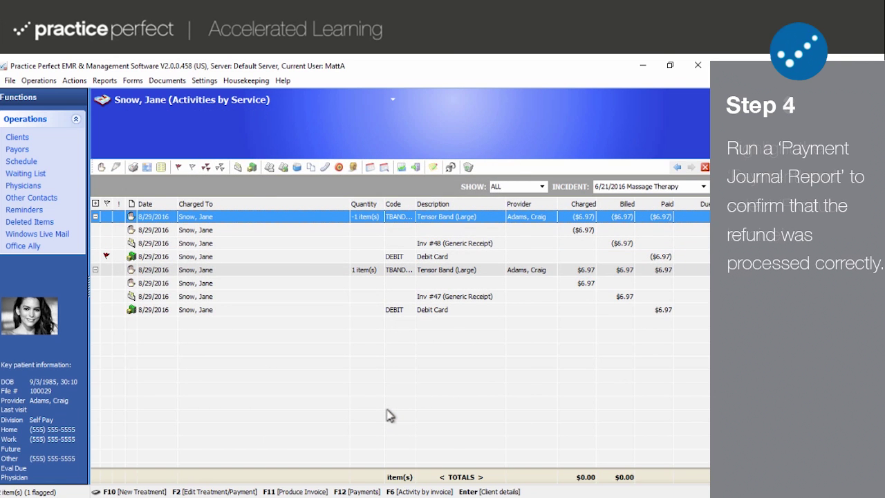
# Select the Debit Card refund row and open Reports > Finances > Payment Journal
pyautogui.click(108, 260)
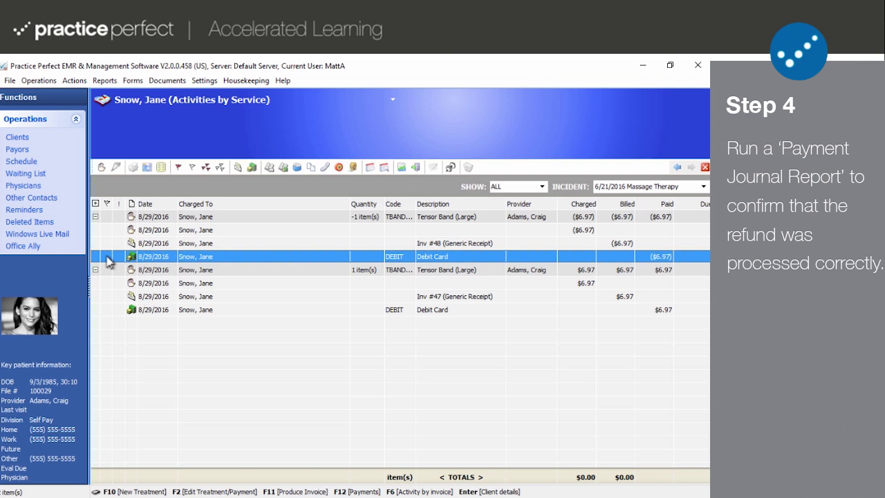
pyautogui.click(105, 81)
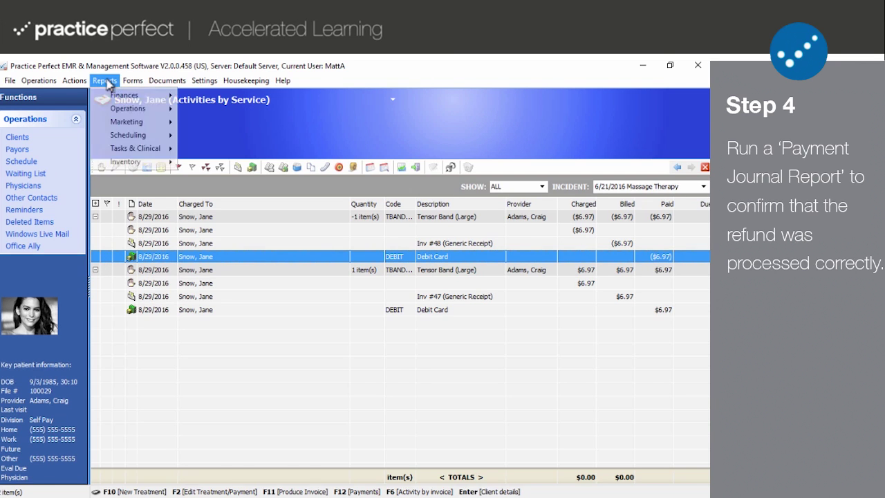
pyautogui.moveTo(119, 94)
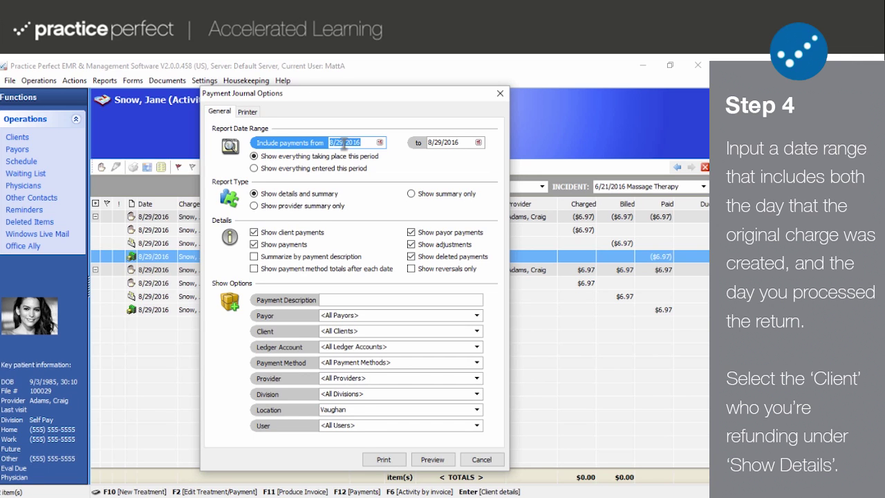
# Preview the 8/29/2016 Payment Journal for the refunded client, showing $6.97 and ($6.97) netting $0.00
pyautogui.click(447, 142)
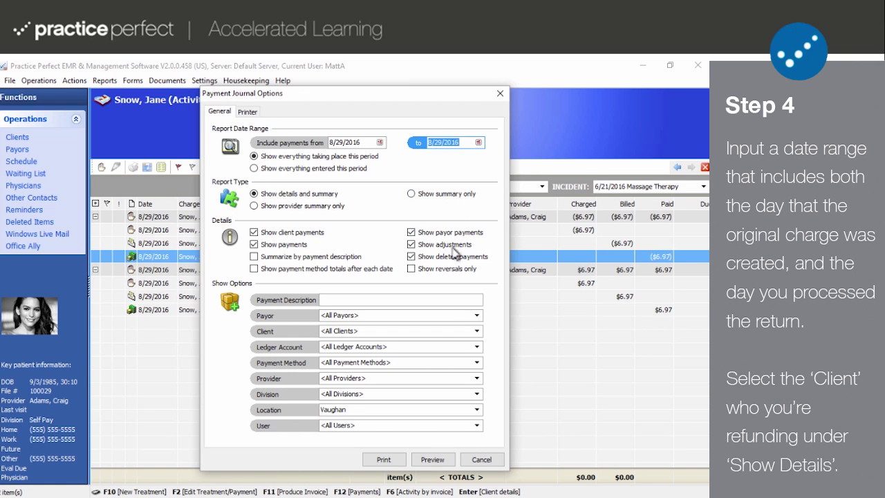
pyautogui.click(476, 331)
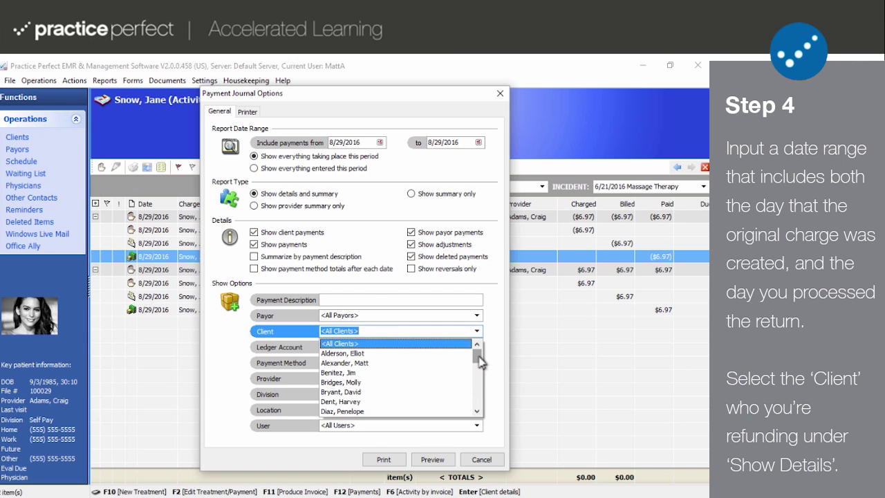
pyautogui.write('Snow, Jane')
pyautogui.press('Return')
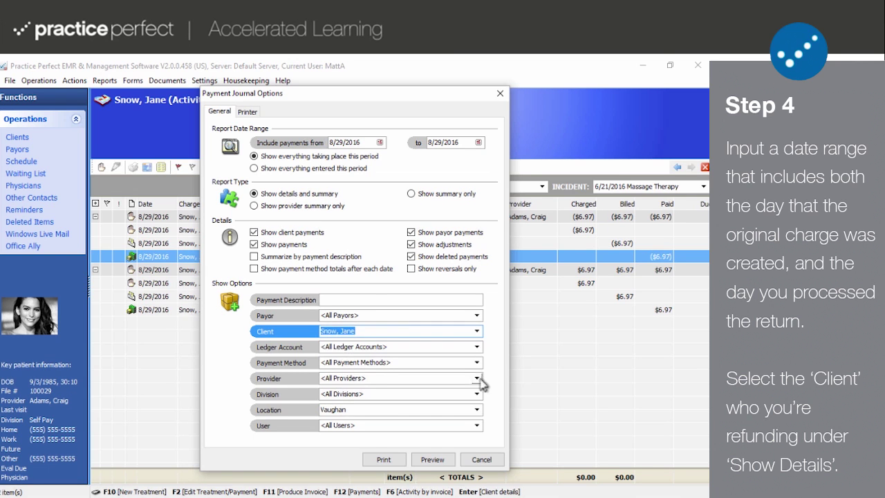
pyautogui.click(446, 458)
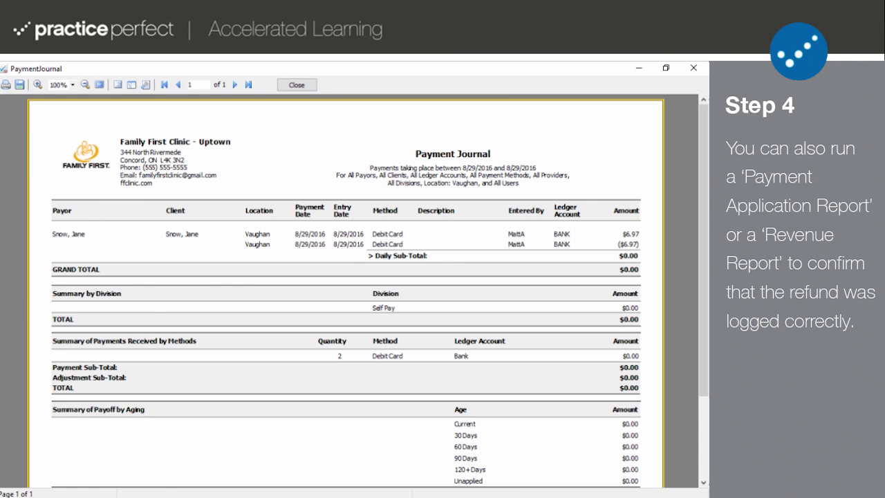
pyautogui.click(296, 84)
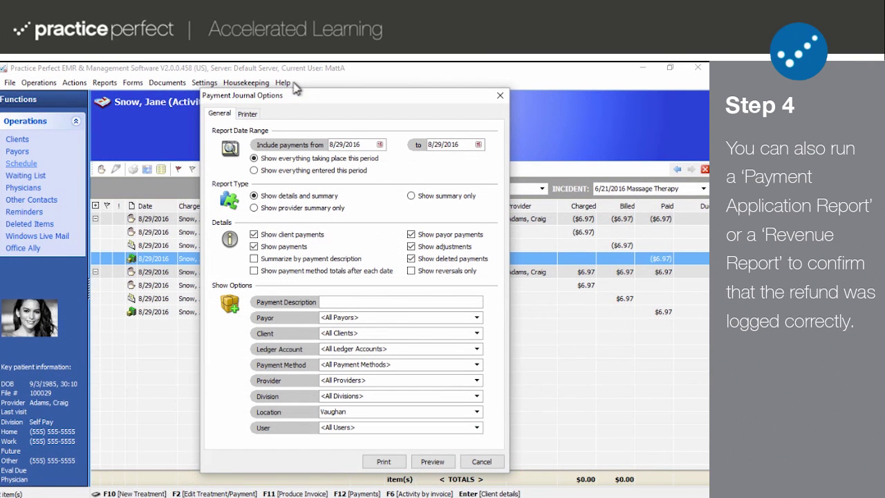
# Preview the 8/29/2016 Payment Application Report showing a $0.00 net, then close it
pyautogui.click(483, 462)
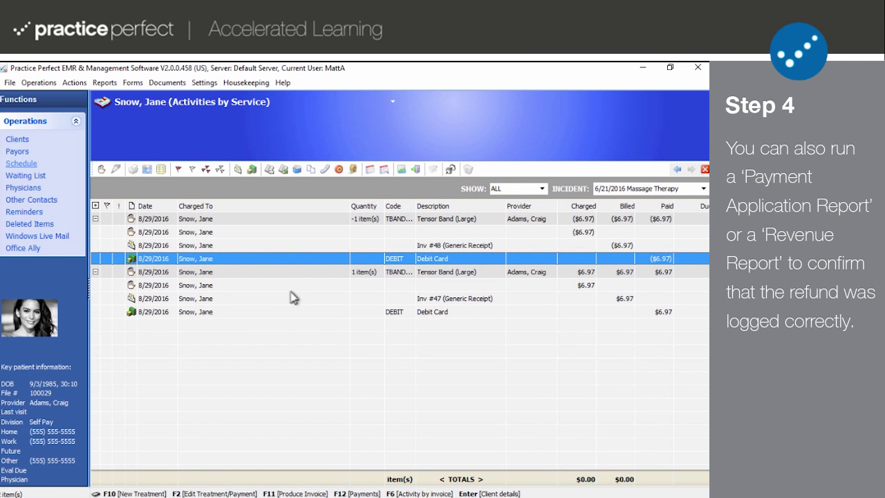
pyautogui.click(106, 82)
pyautogui.moveTo(124, 96)
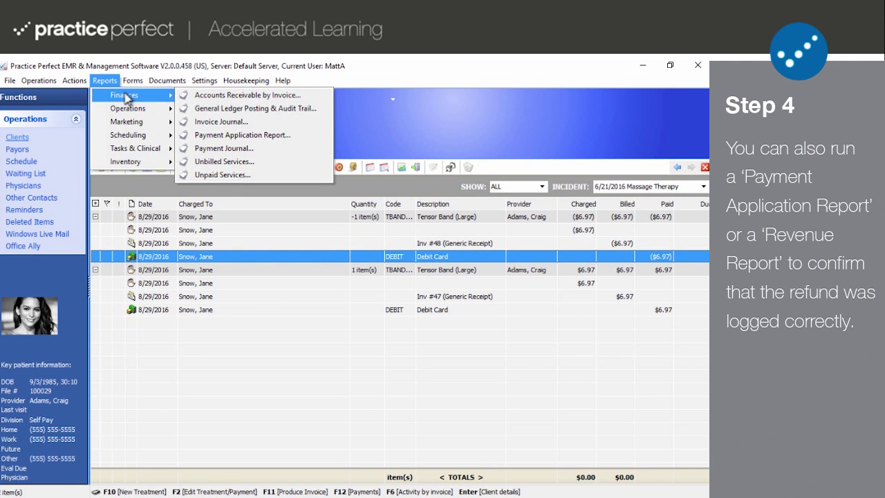
pyautogui.click(228, 135)
pyautogui.click(441, 494)
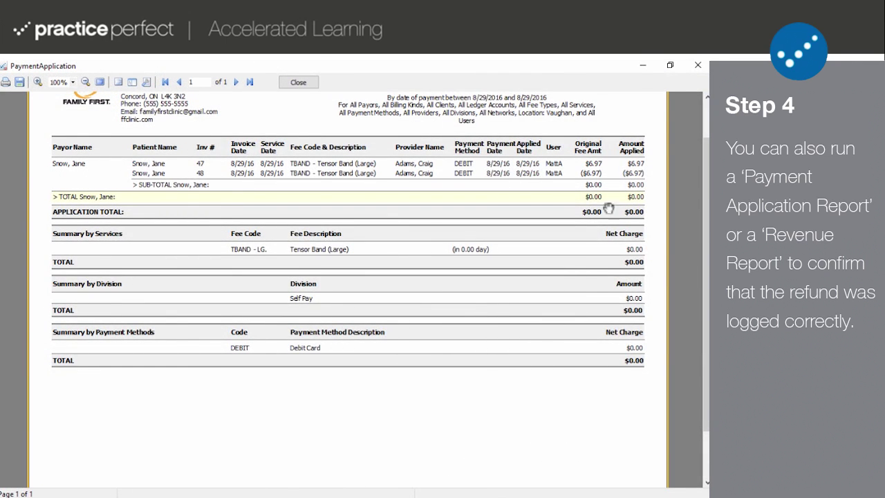
pyautogui.click(695, 67)
pyautogui.click(499, 66)
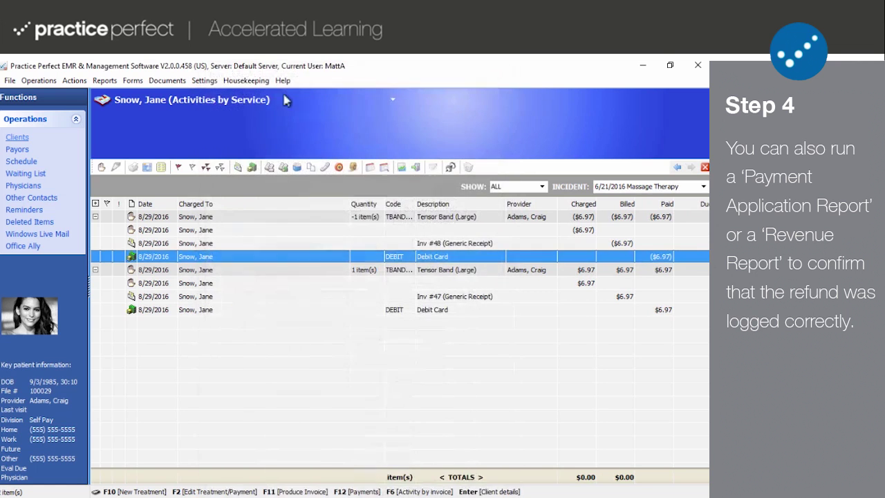
# Preview the 8/29/2016 Revenue Report with $6.97 and ($6.97) Tensor Band (Large) lines netting $0.00
pyautogui.click(104, 81)
pyautogui.moveTo(129, 109)
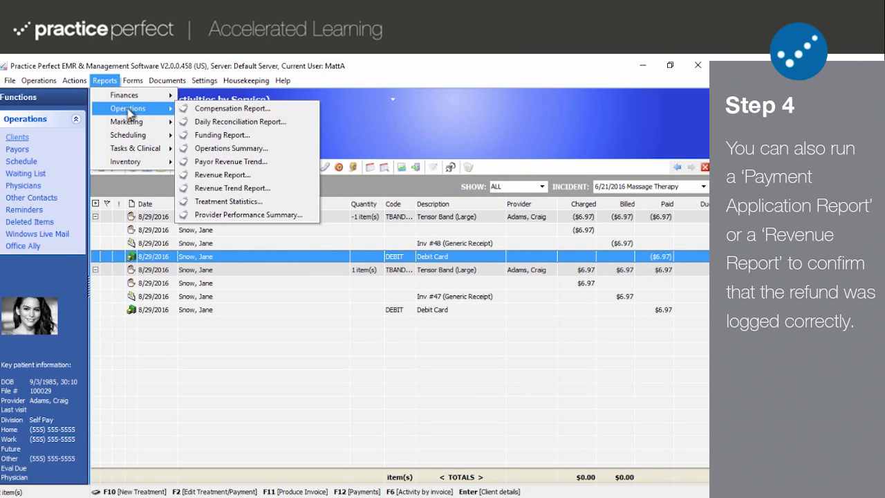
pyautogui.click(248, 175)
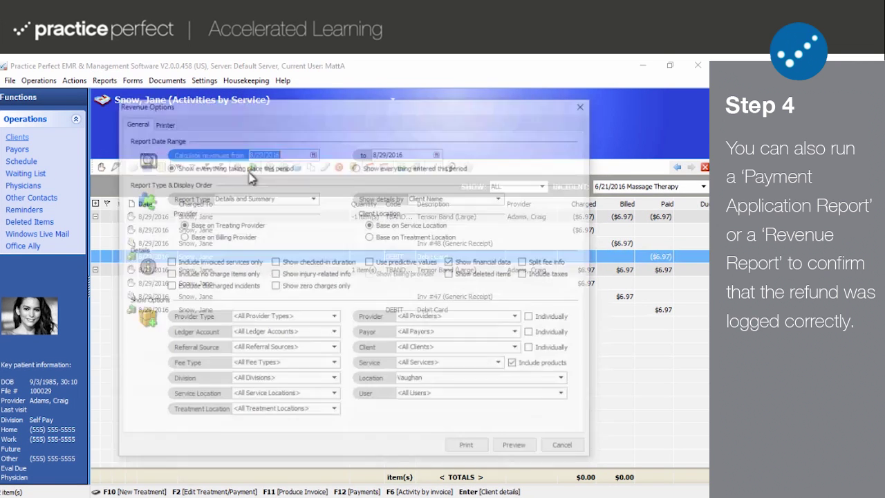
pyautogui.click(519, 449)
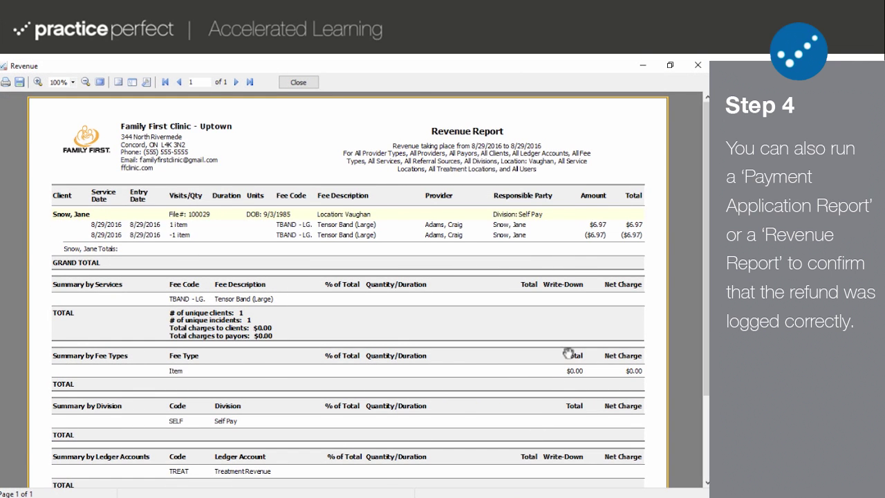
pyautogui.scroll(-3, 606, 128)
pyautogui.click(697, 65)
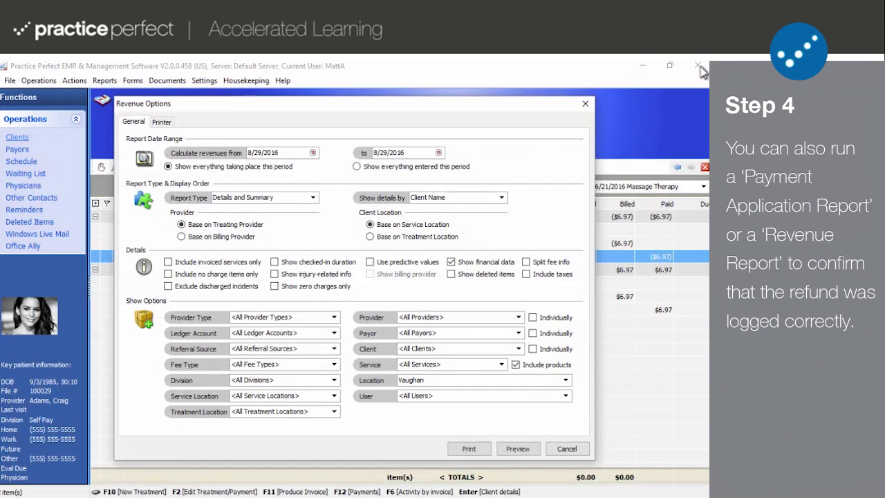
pyautogui.click(568, 448)
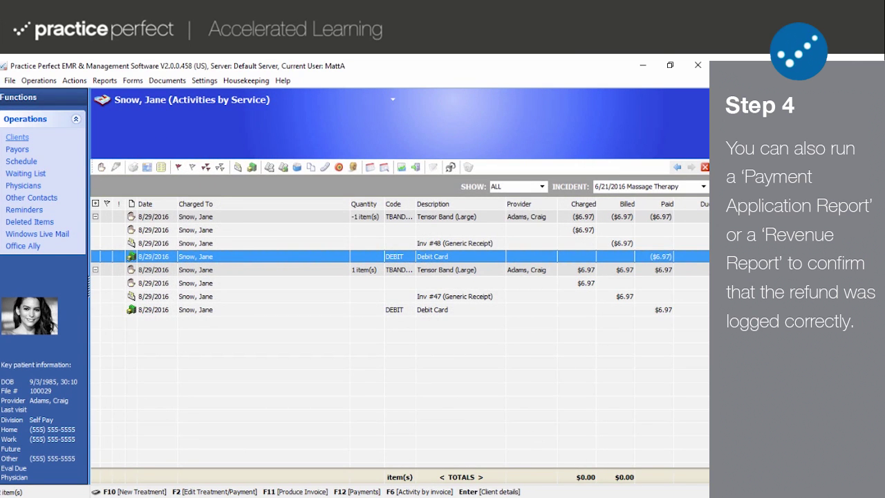